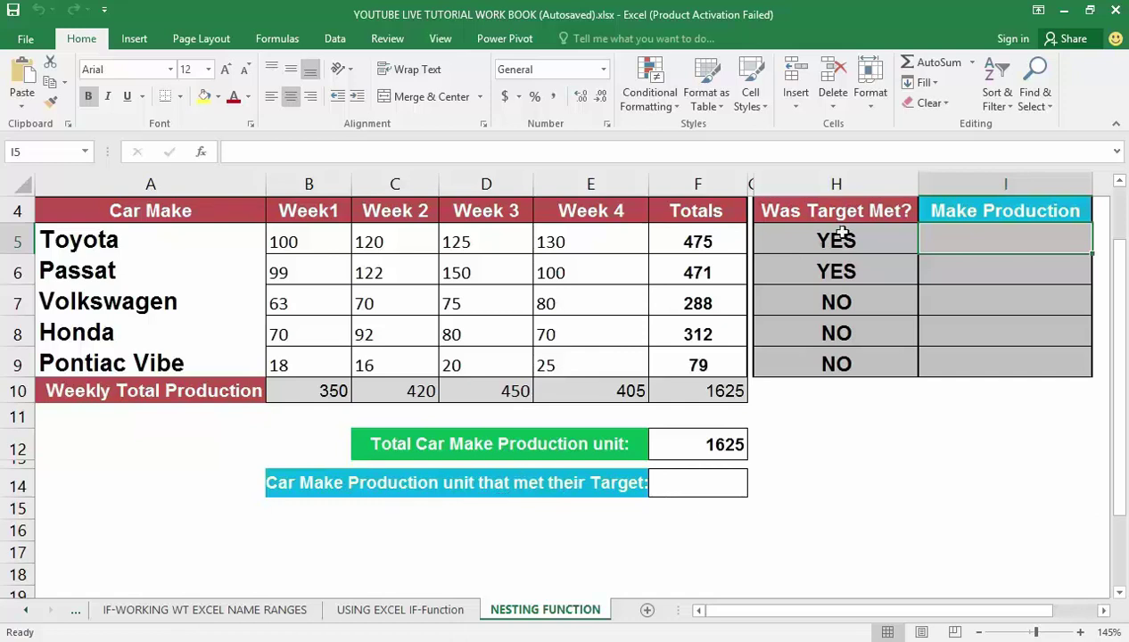
# Step: Show the sheet title and the 470 monthly target, then select the Make Production header I4
pyautogui.scroll(1, 840, 268)
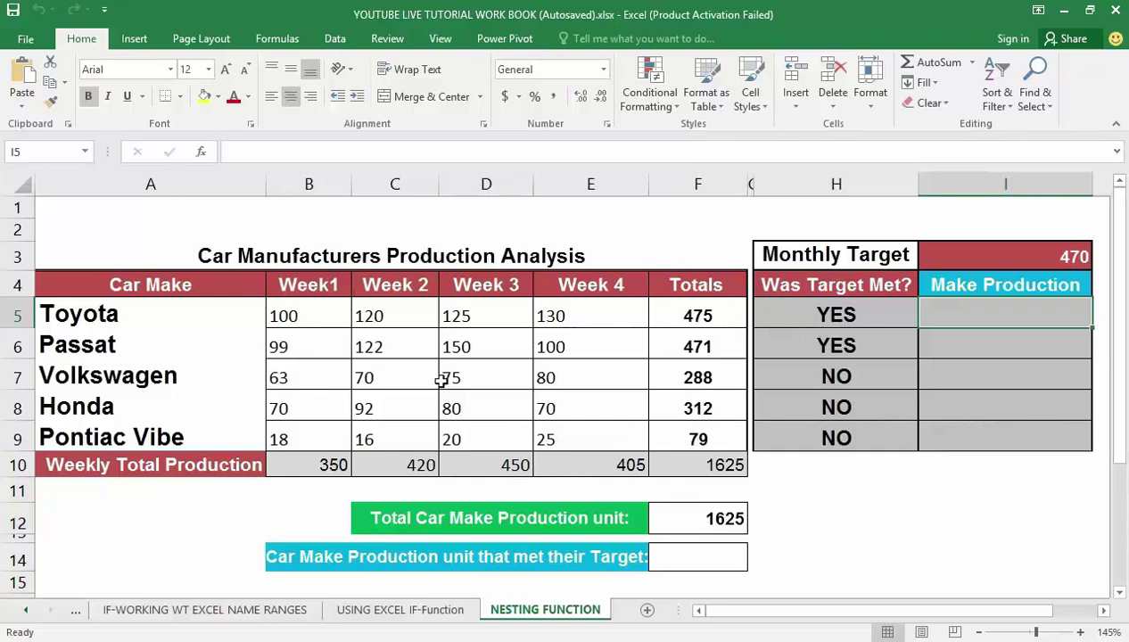
pyautogui.click(955, 281)
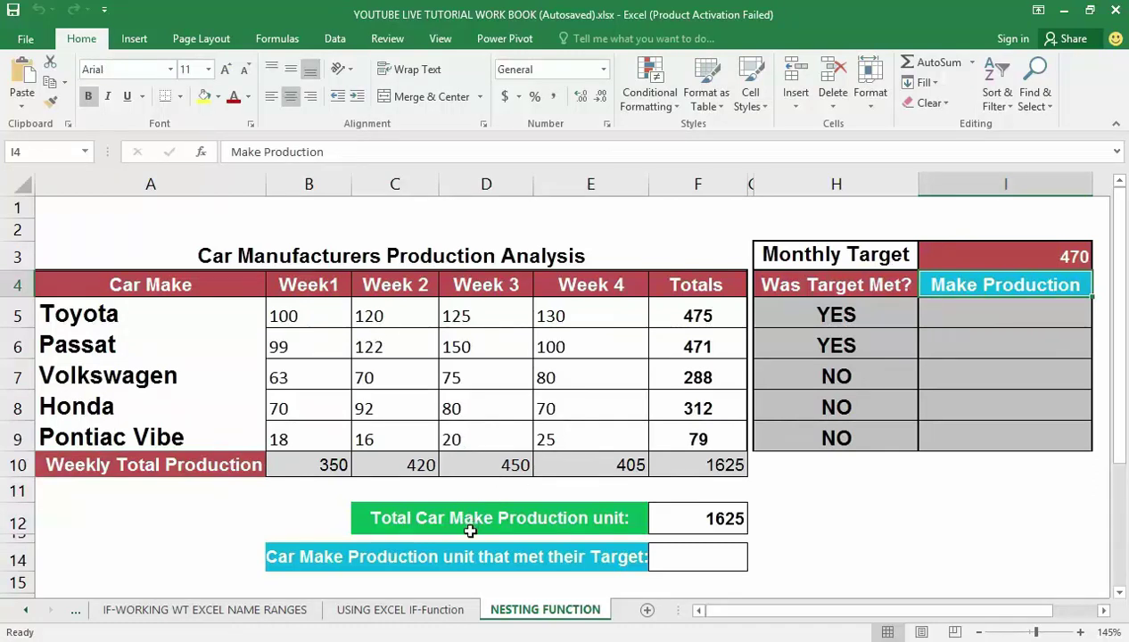
pyautogui.click(306, 313)
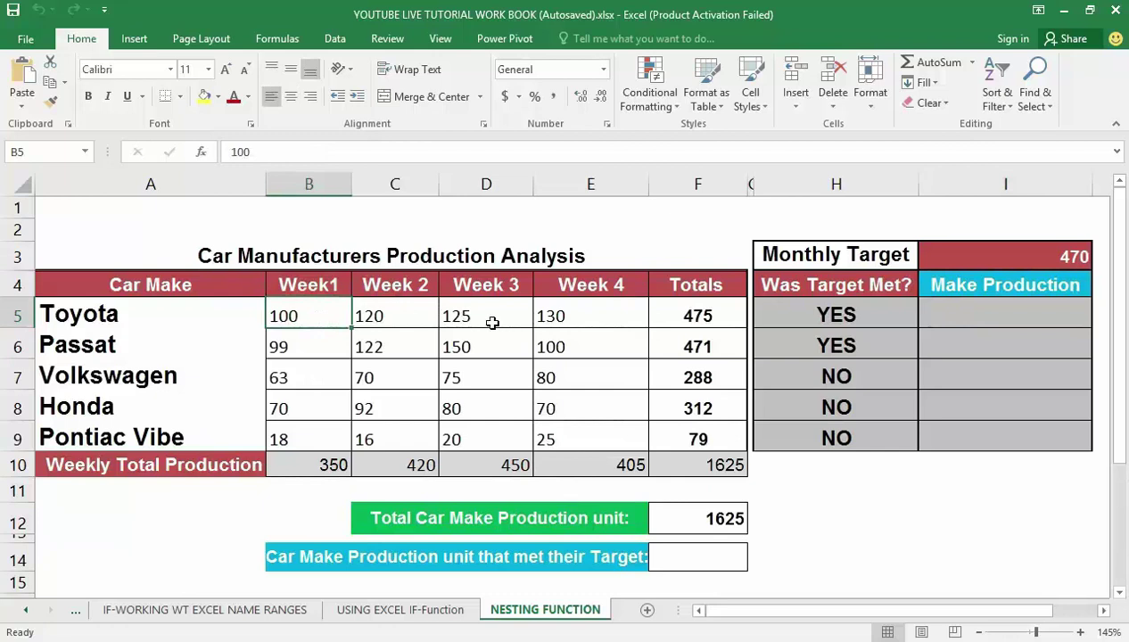
pyautogui.click(378, 310)
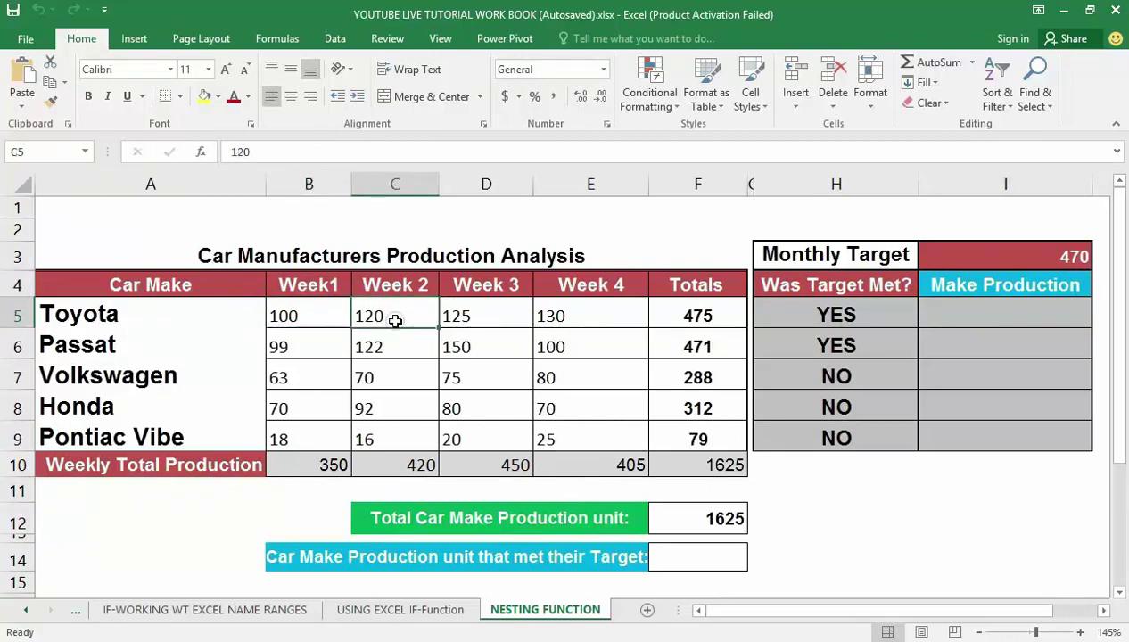
pyautogui.click(468, 314)
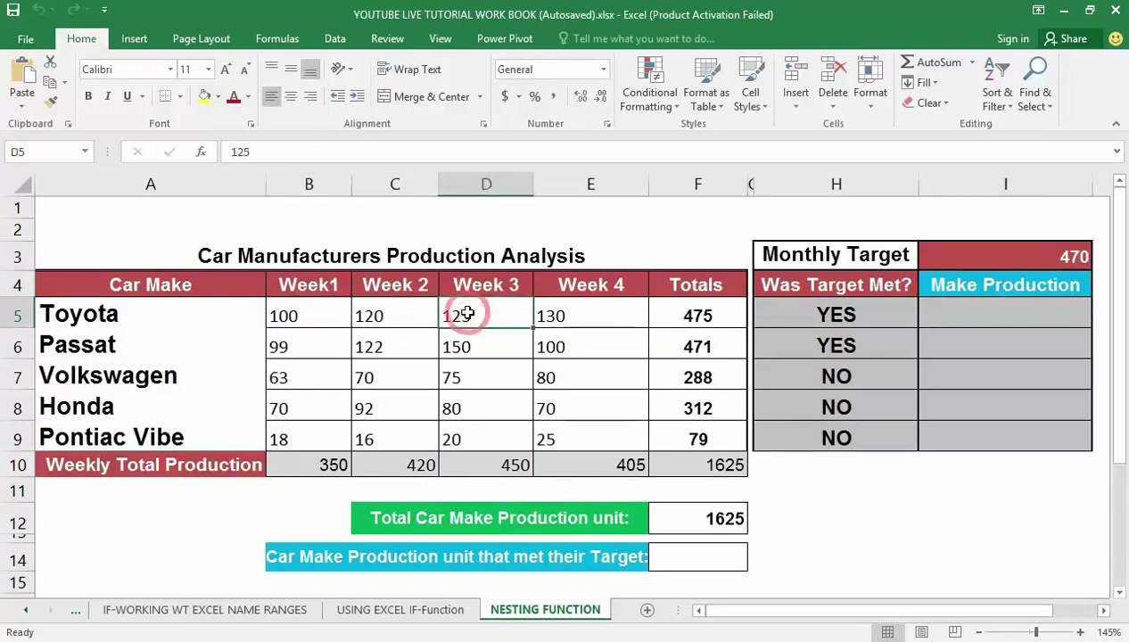
pyautogui.click(330, 314)
pyautogui.click(372, 317)
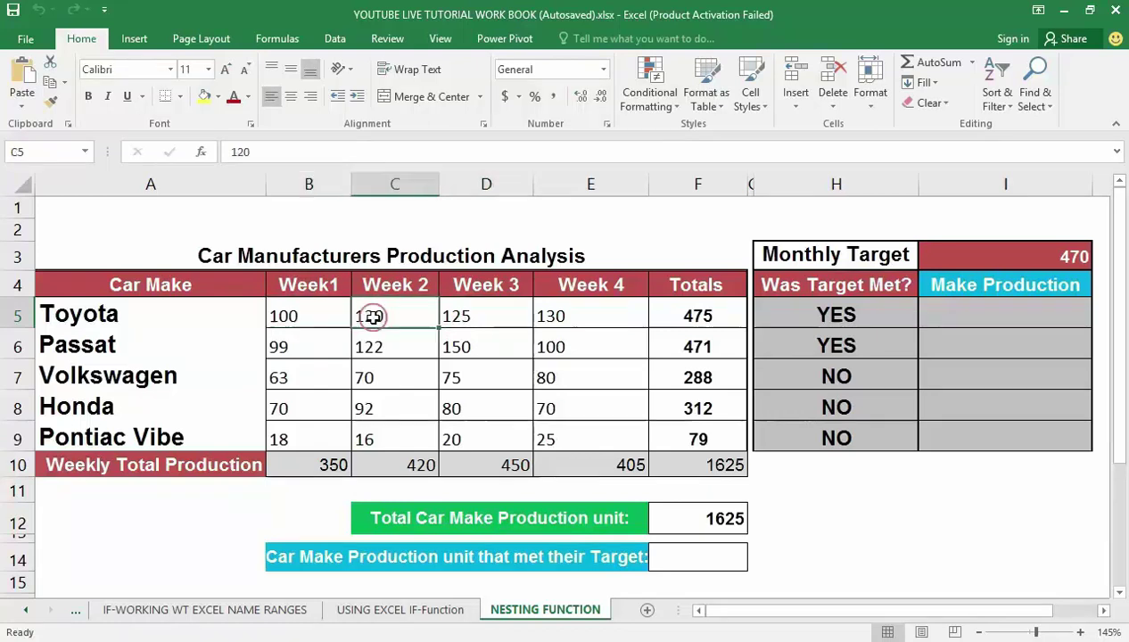
pyautogui.click(470, 315)
pyautogui.click(565, 315)
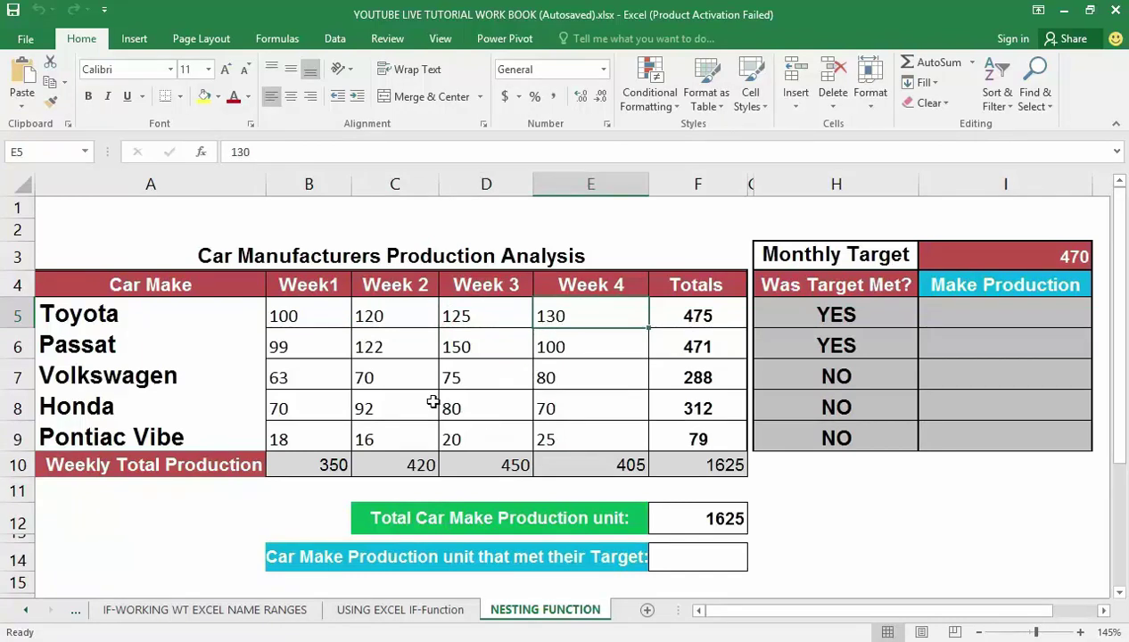
pyautogui.click(861, 308)
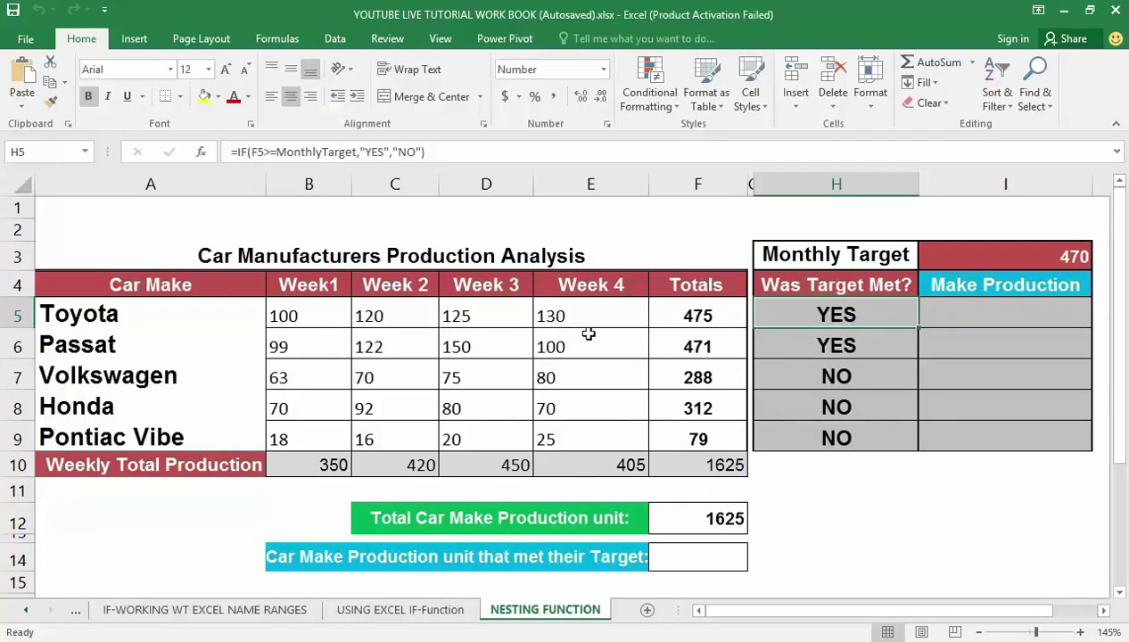
pyautogui.click(322, 315)
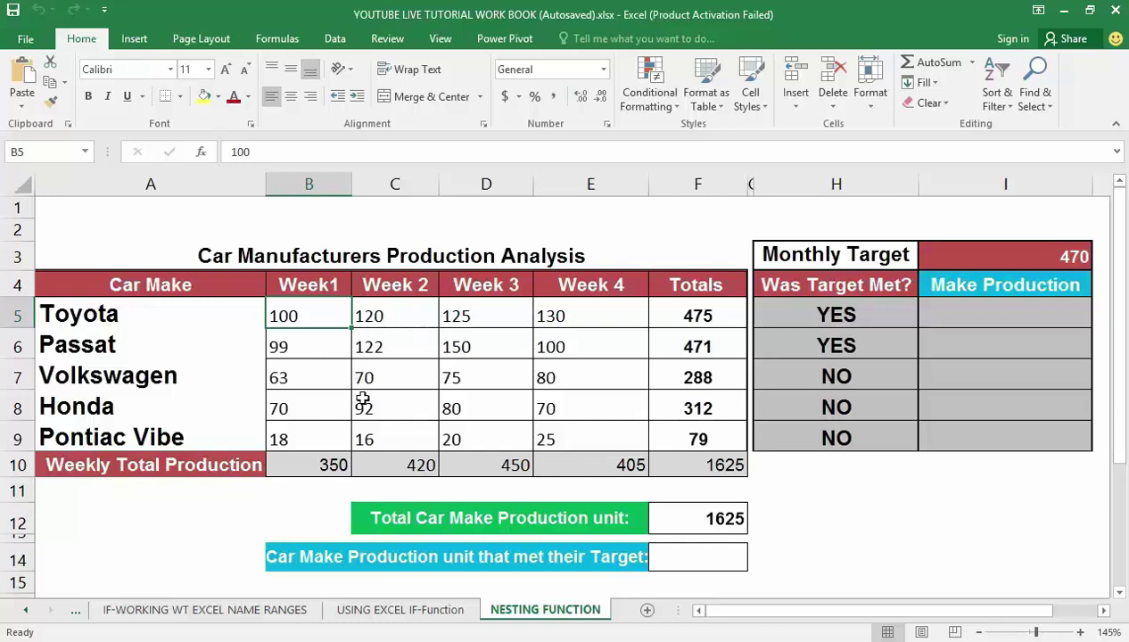
pyautogui.click(775, 315)
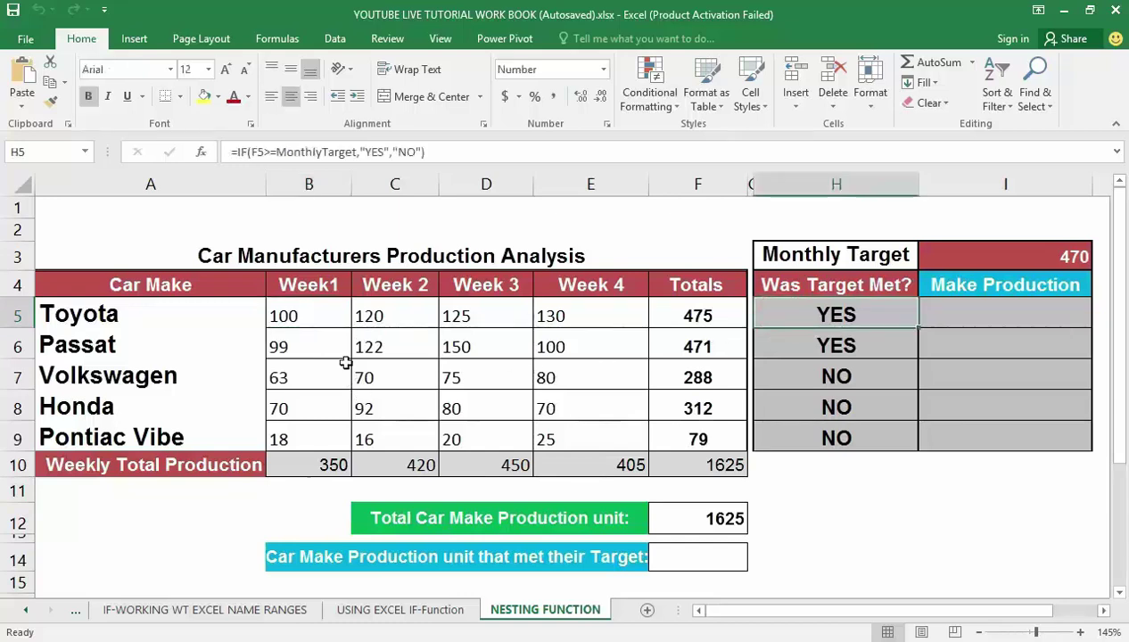
pyautogui.click(294, 317)
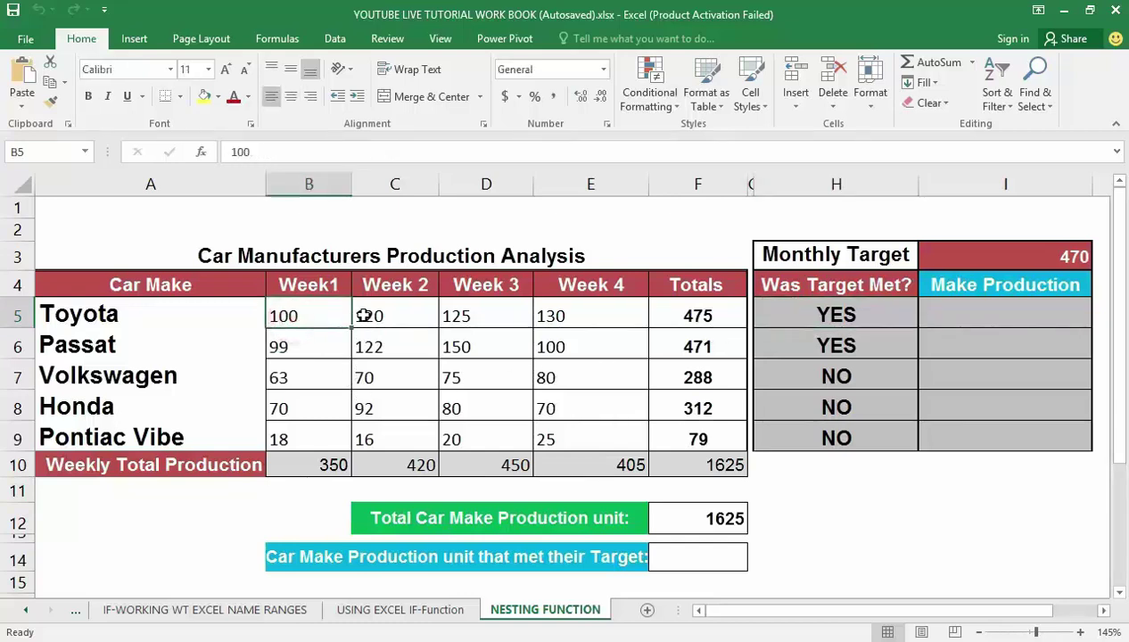
pyautogui.click(368, 317)
pyautogui.click(462, 317)
pyautogui.click(611, 322)
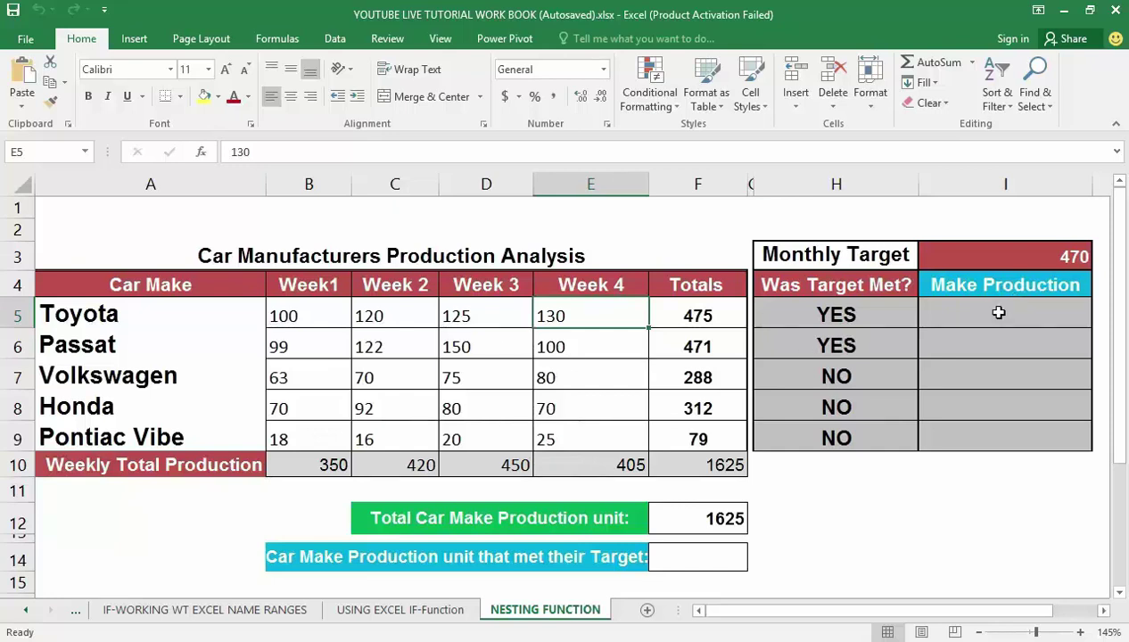
# Step: Select Toyota's Make Production cell I5
pyautogui.click(997, 309)
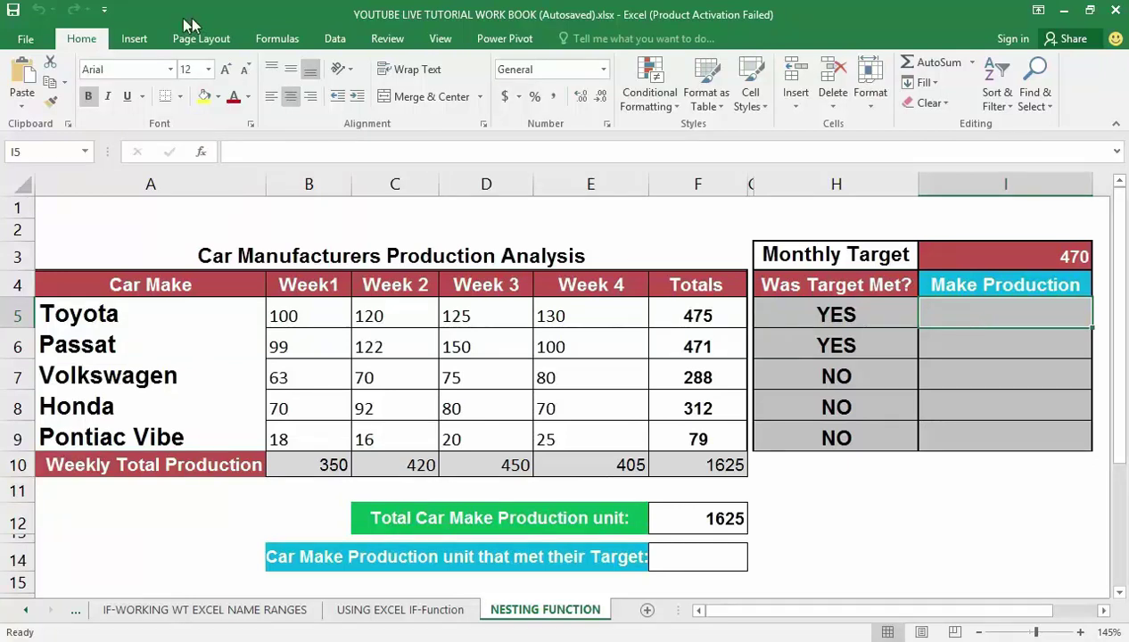
# Step: Open the Logical function list from the Formulas tab's Function Library
pyautogui.click(276, 35)
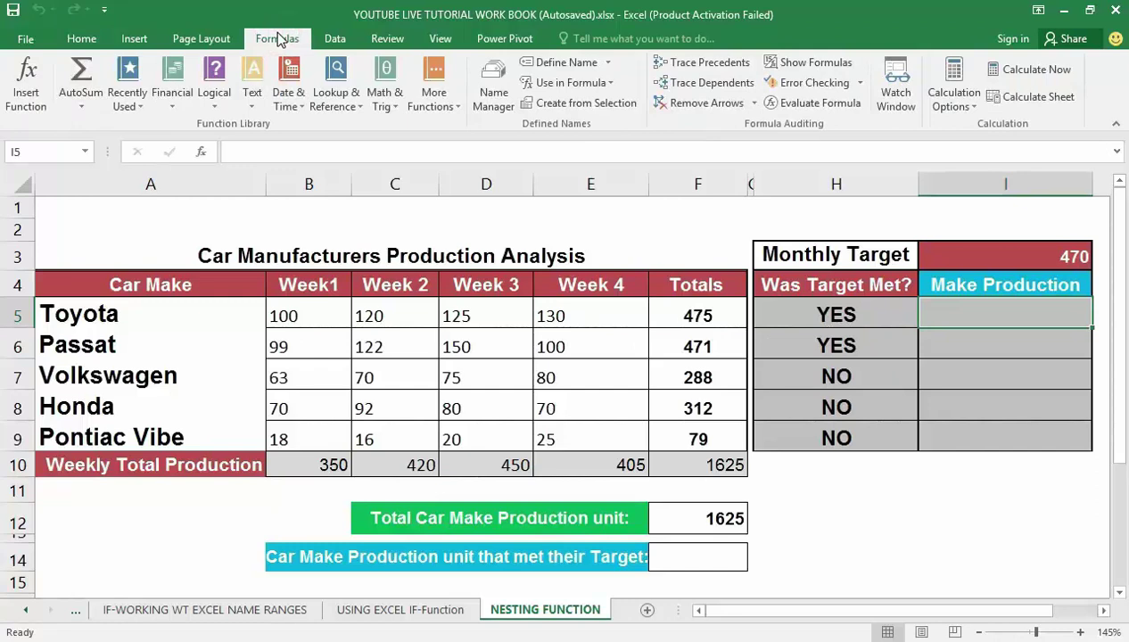
pyautogui.click(214, 86)
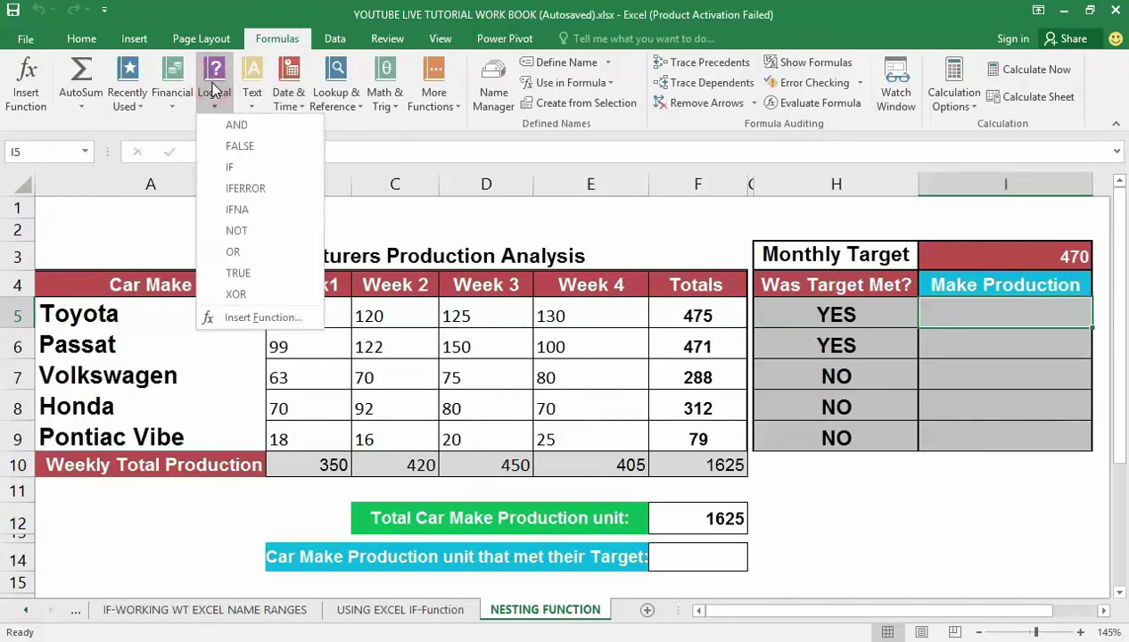
# Step: Insert IF into cell I5 and move its Function Arguments dialog up off the sheet
pyautogui.click(240, 172)
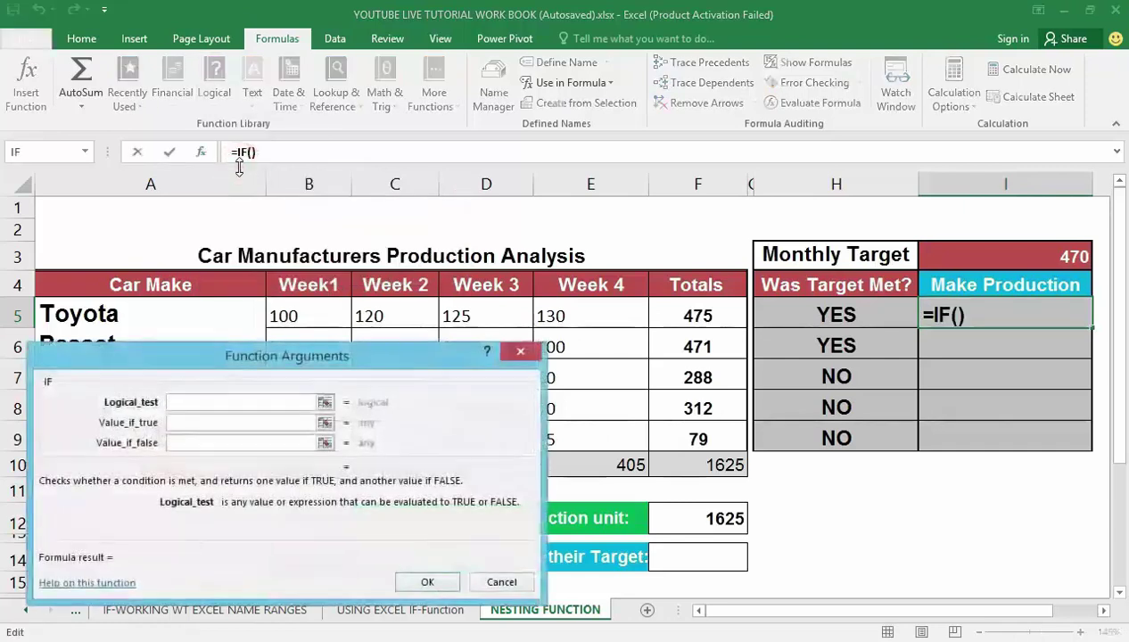
pyautogui.moveTo(285, 349); pyautogui.dragTo(298, 223)
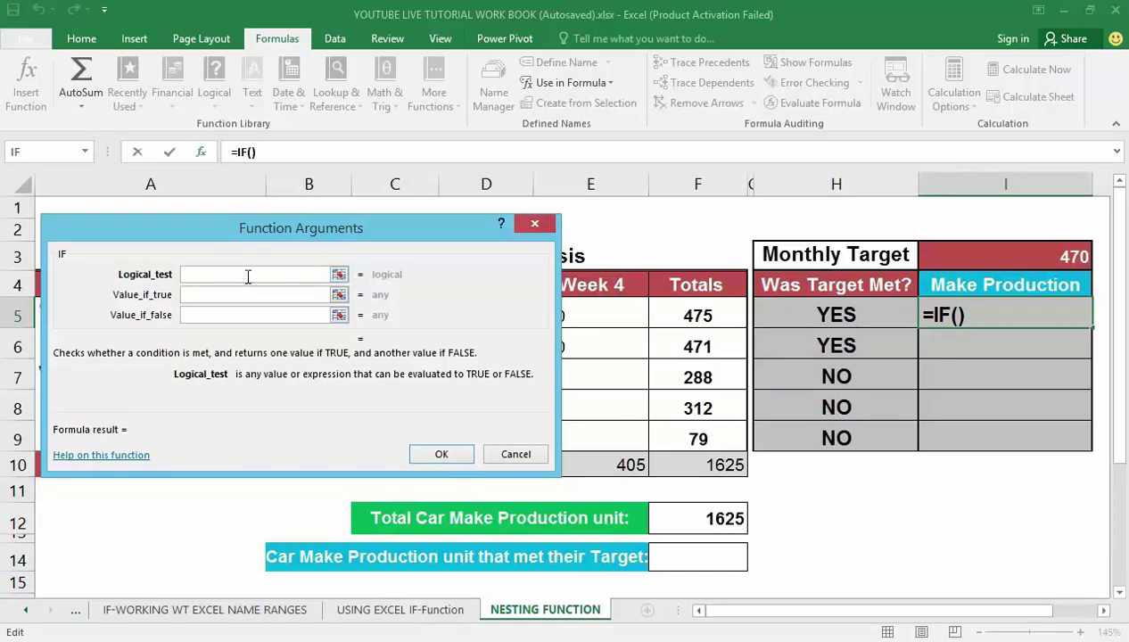
# Step: Begin the IF's Logical_test with and( so I5 reads =IF(and(
pyautogui.write('and')
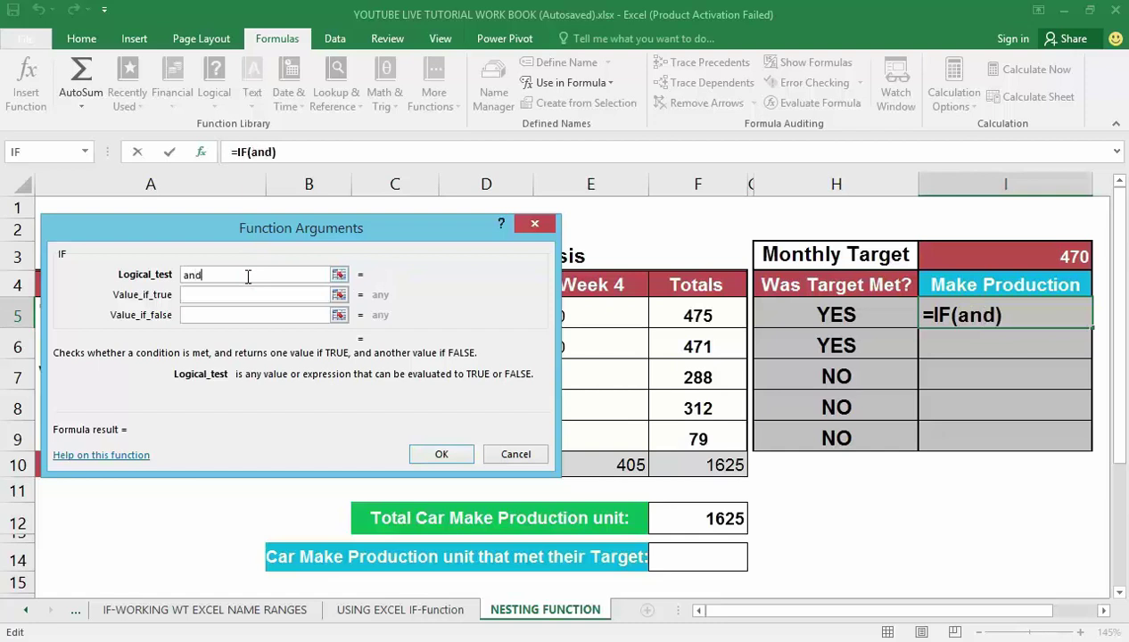
pyautogui.write('(')
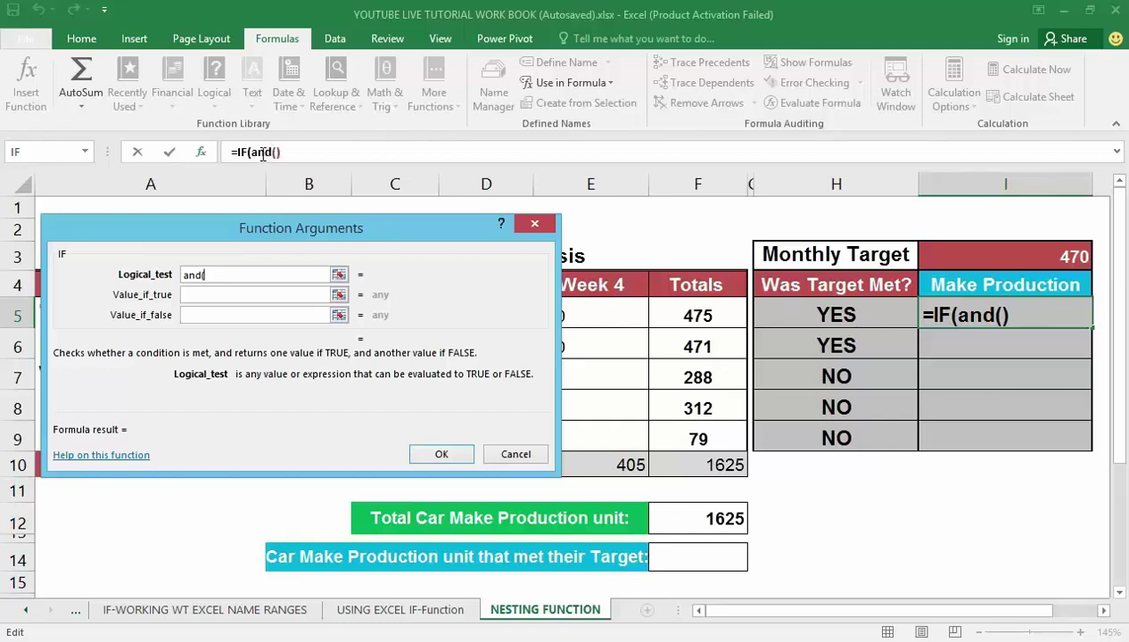
# Step: Switch the Function Arguments dialog to the nested AND and move it down to reveal the table header
pyautogui.click(262, 154)
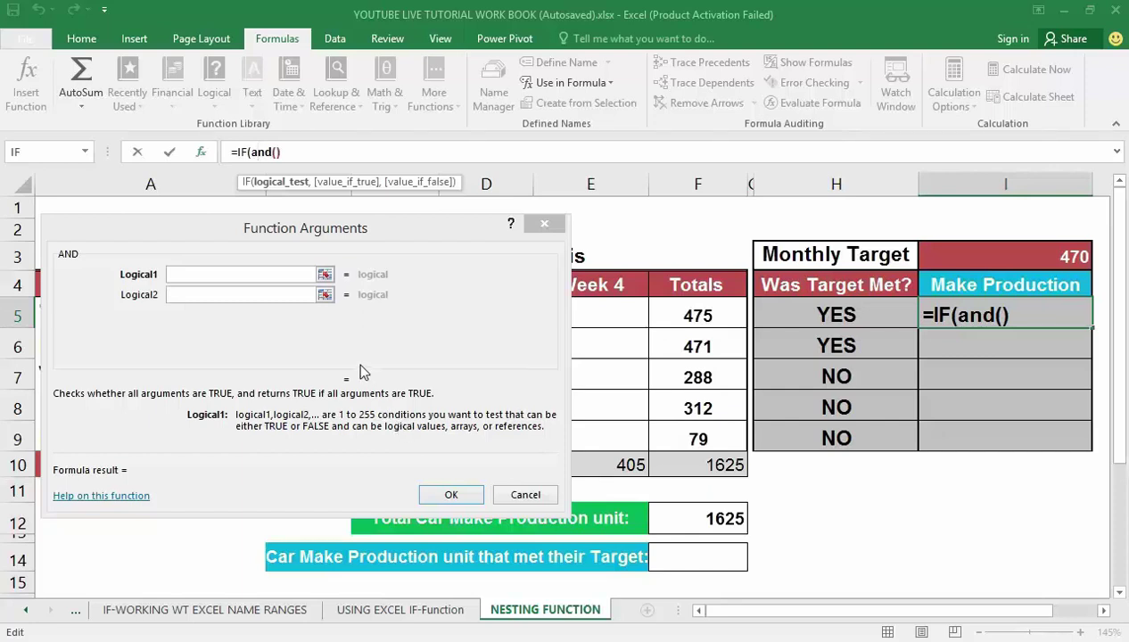
pyautogui.click(227, 279)
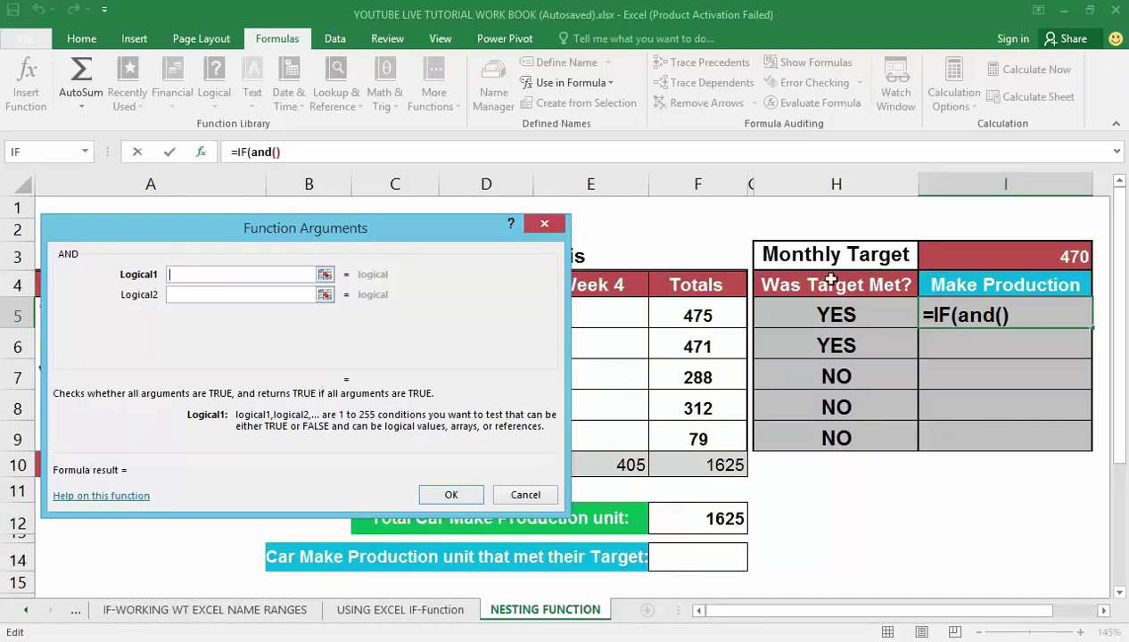
pyautogui.moveTo(373, 228); pyautogui.dragTo(478, 357)
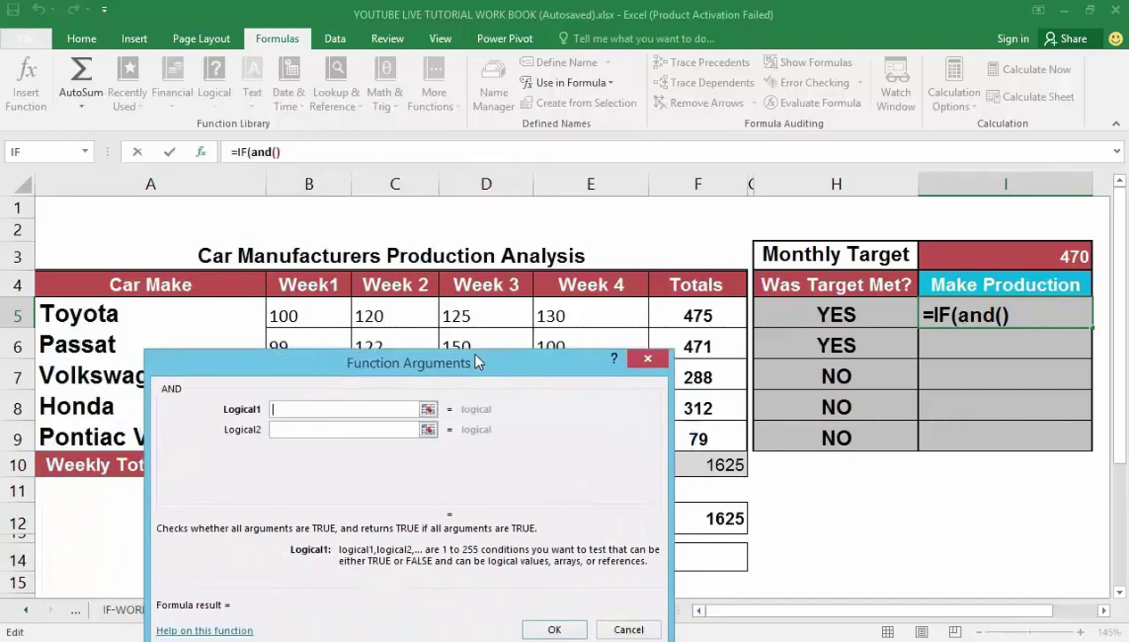
# Step: Set the AND's Logical1 condition to H5="Yes"
pyautogui.click(843, 323)
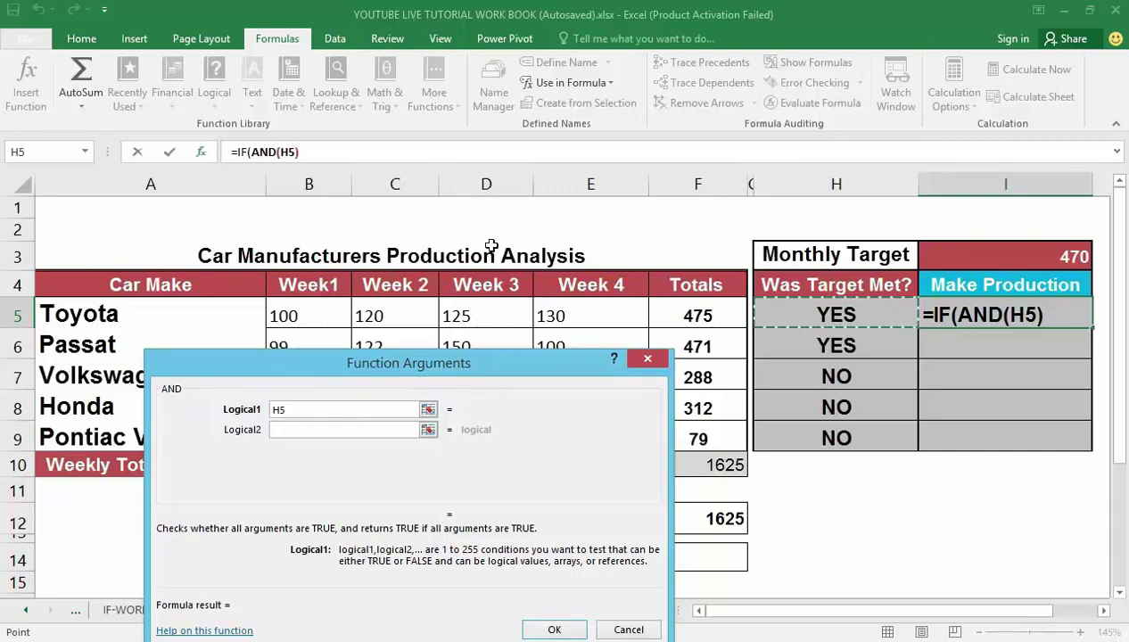
pyautogui.click(304, 410)
pyautogui.write('=')
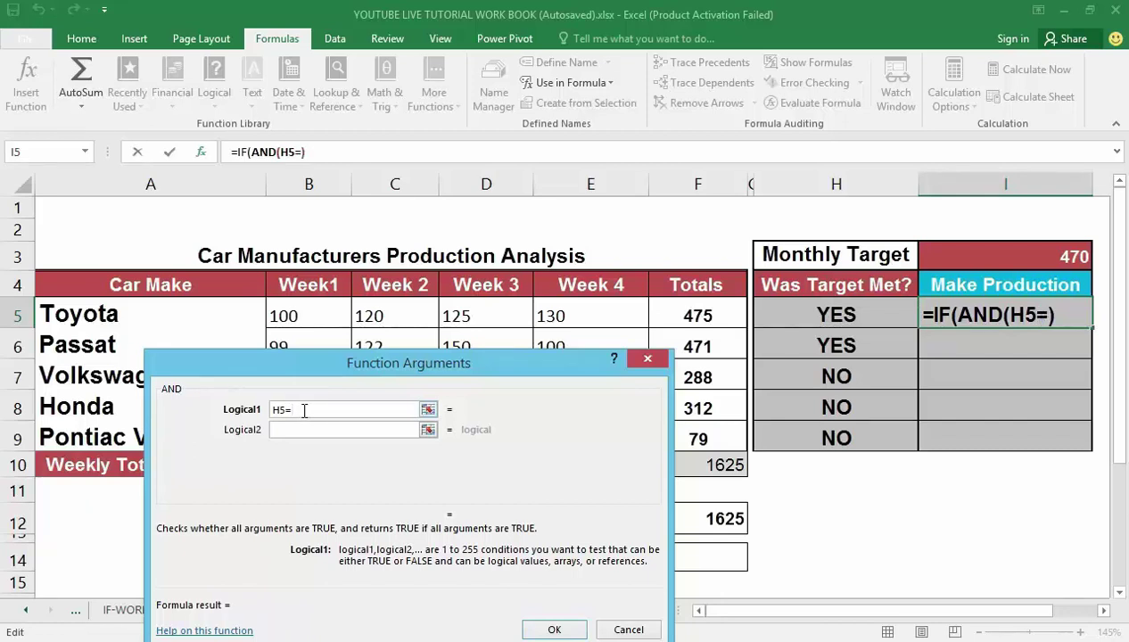
pyautogui.write('"Yes"')
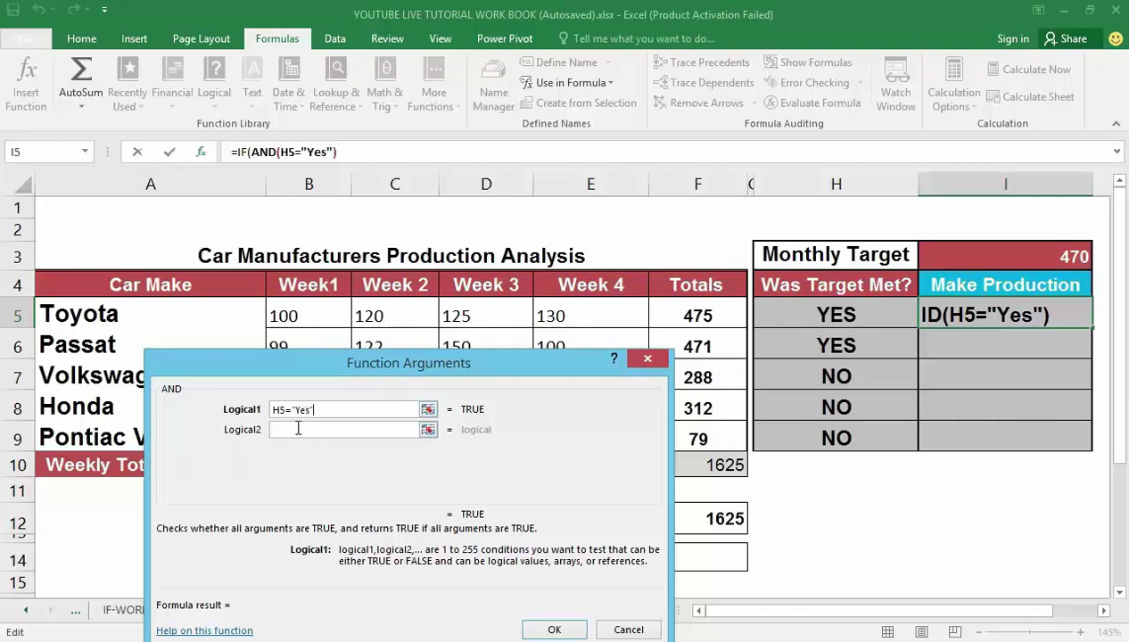
pyautogui.click(298, 429)
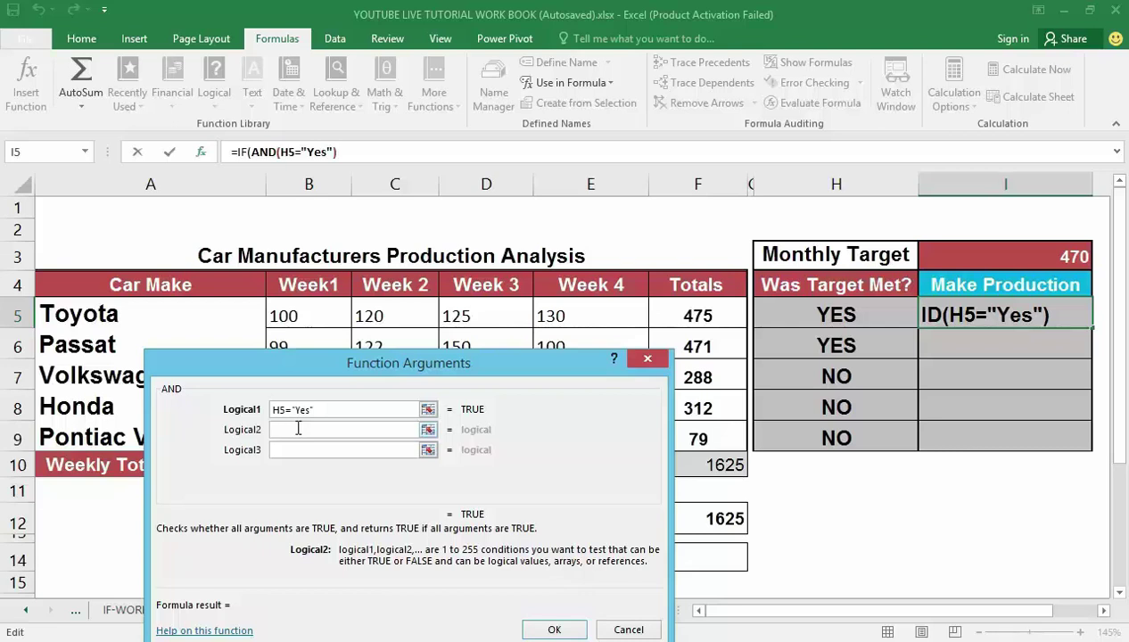
pyautogui.click(301, 429)
# Step: Set the AND's Logical2 to min(B5:E5)>=100 and shift the dialog off the table
pyautogui.click(317, 432)
pyautogui.write('min')
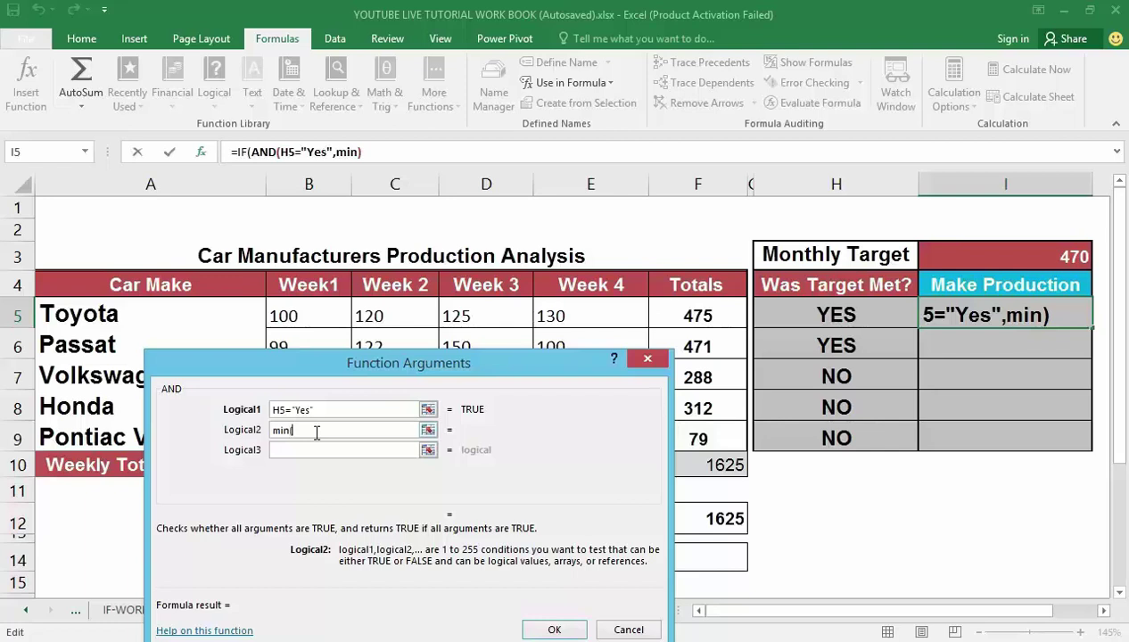
pyautogui.write('(')
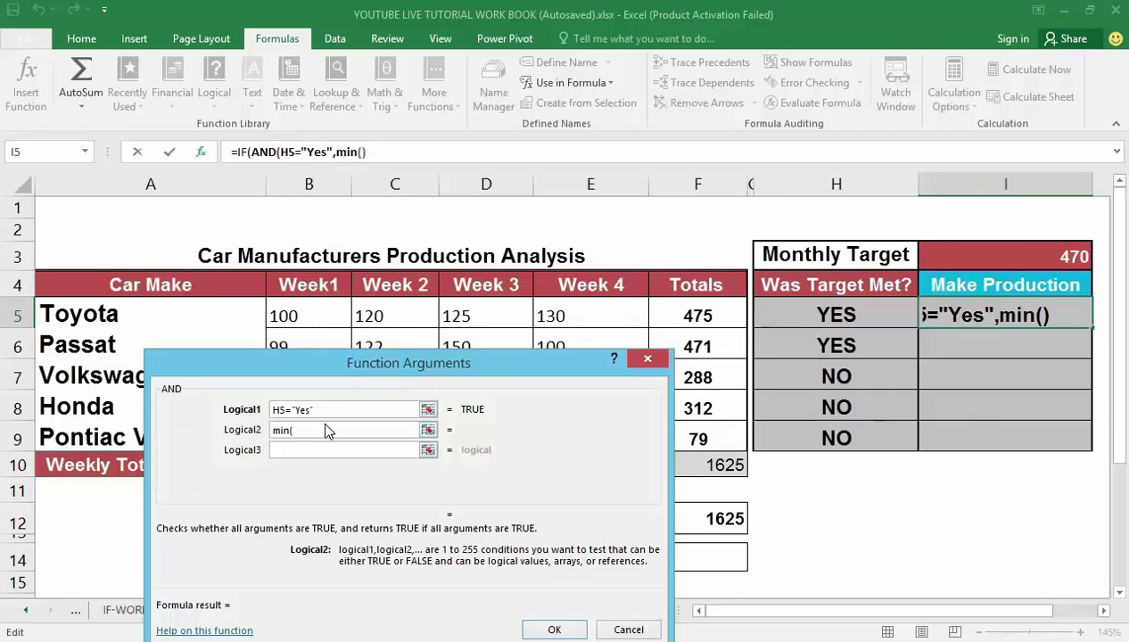
pyautogui.click(308, 317)
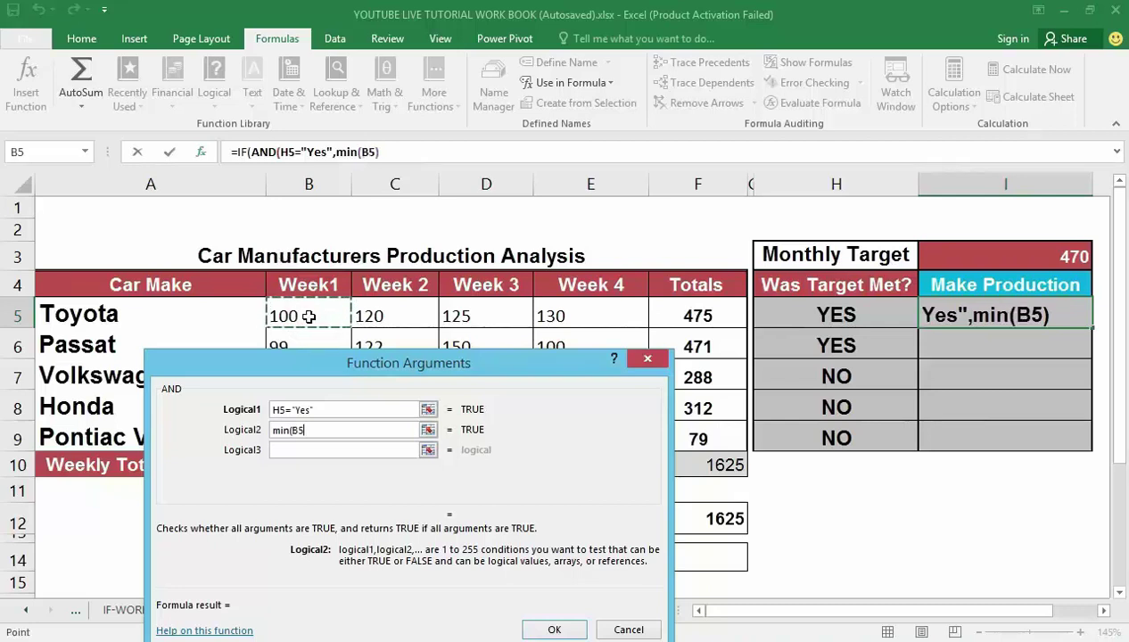
pyautogui.hotkey('shift', 'Right')
pyautogui.hotkey('shift', 'Right')
pyautogui.hotkey('shift', 'Right')
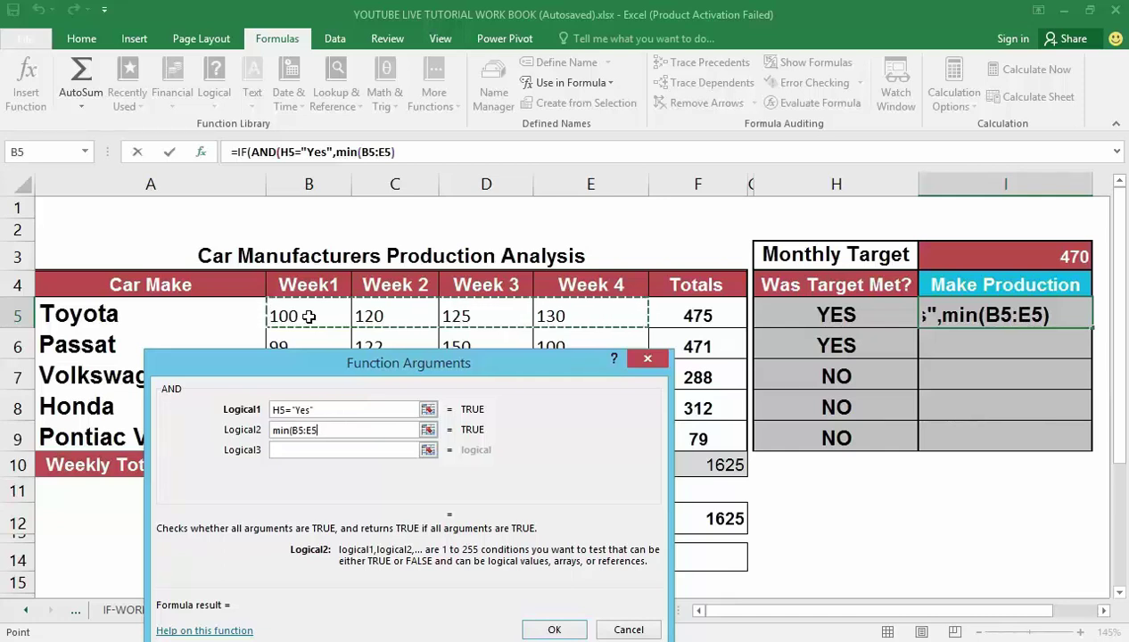
pyautogui.write(')')
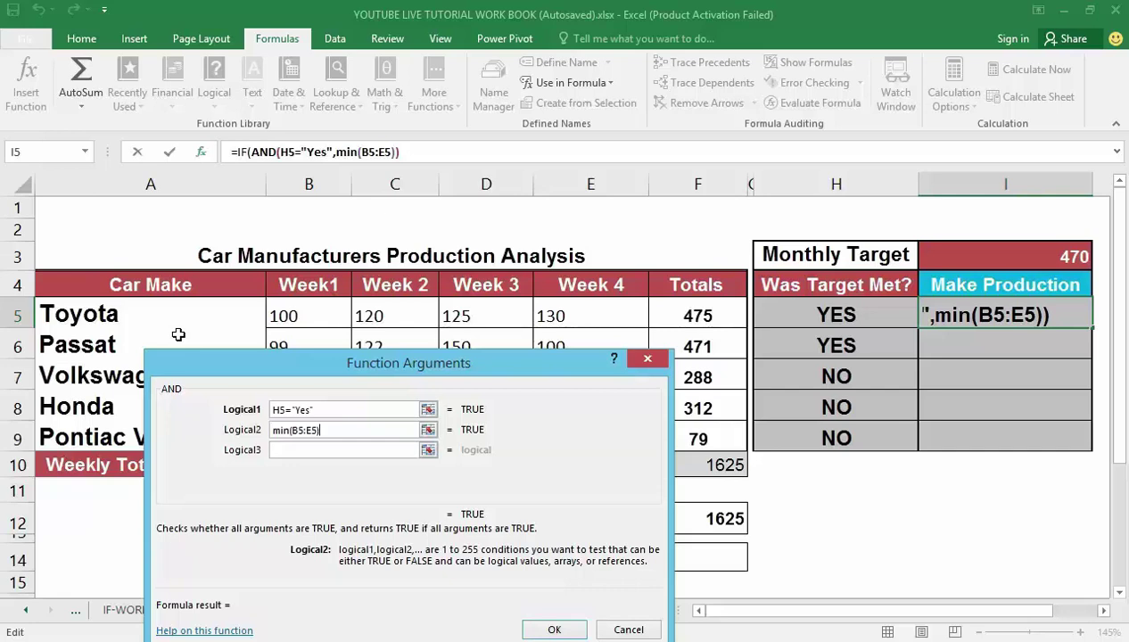
pyautogui.write('>')
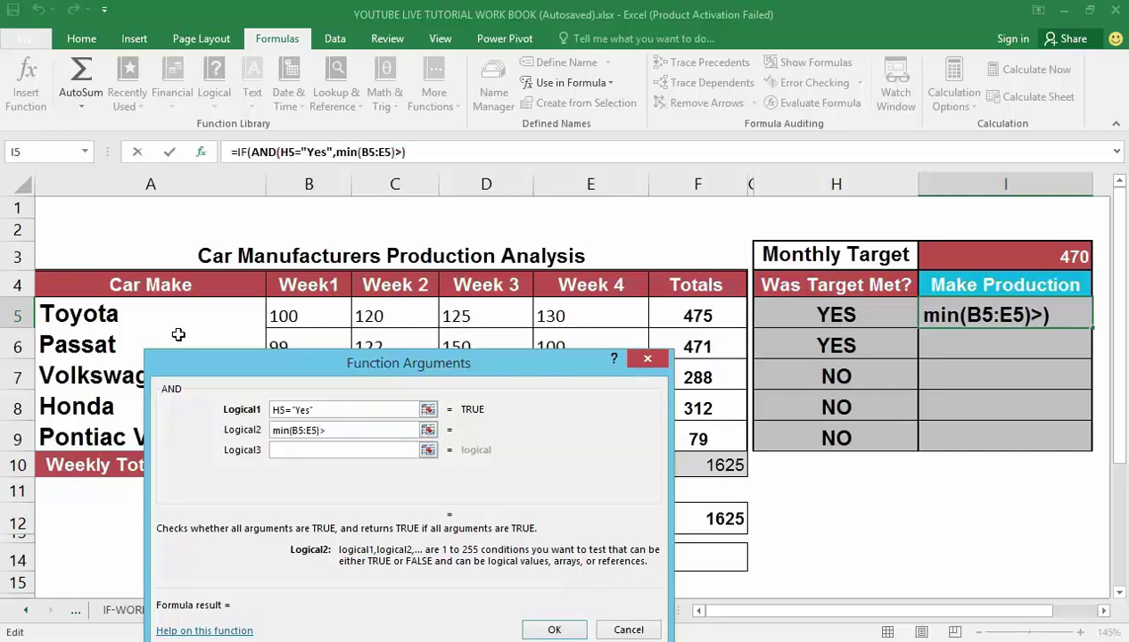
pyautogui.write('=')
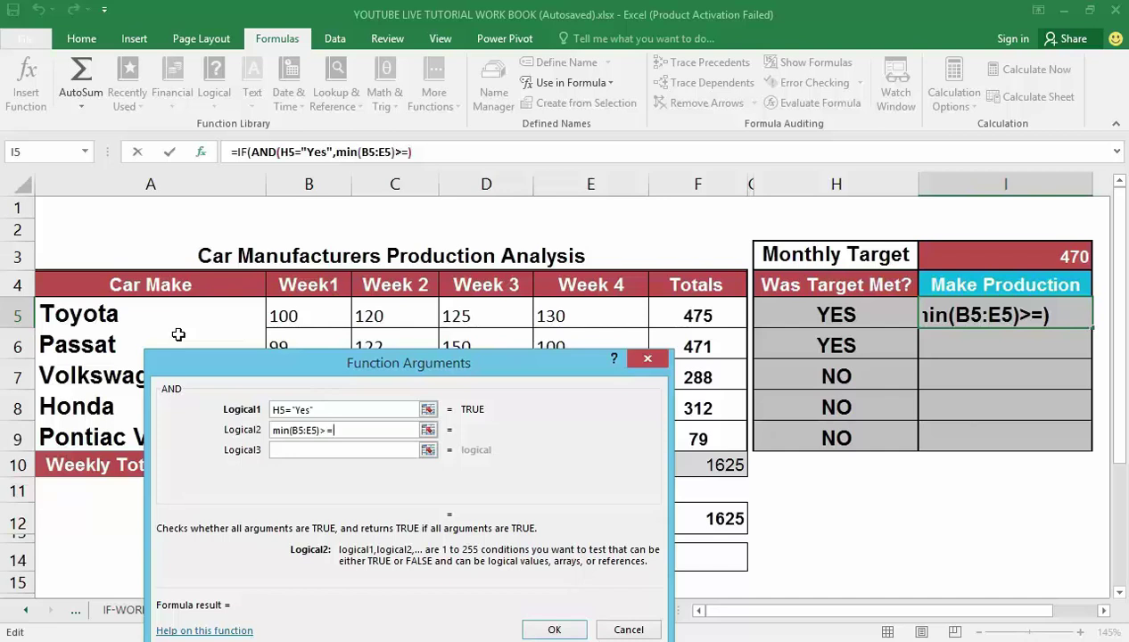
pyautogui.write('100')
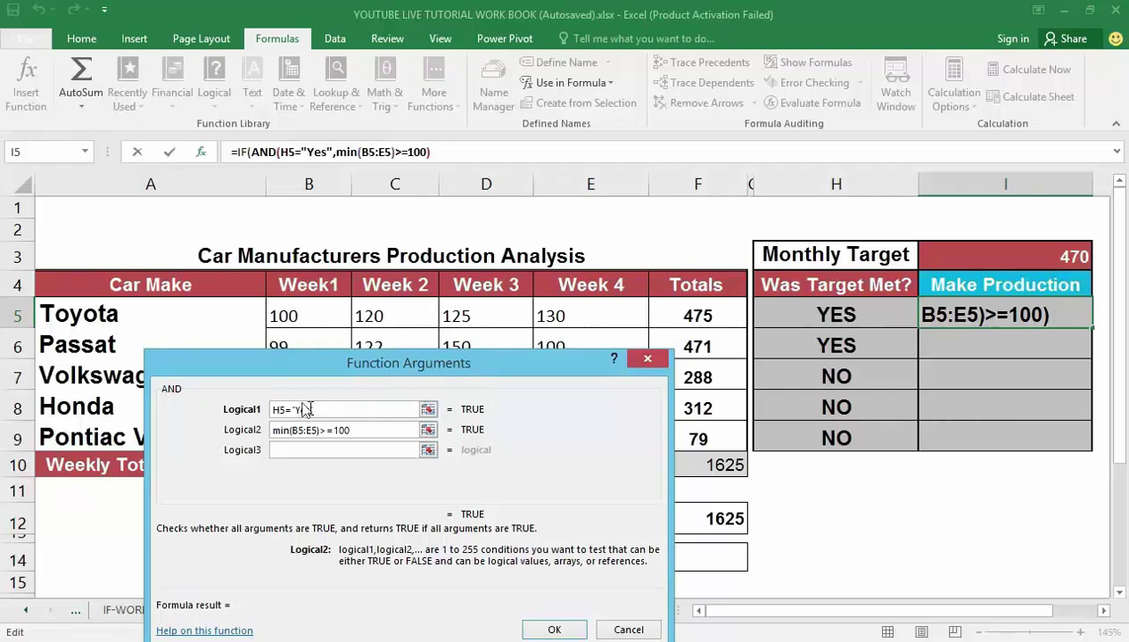
pyautogui.moveTo(345, 363); pyautogui.dragTo(197, 370)
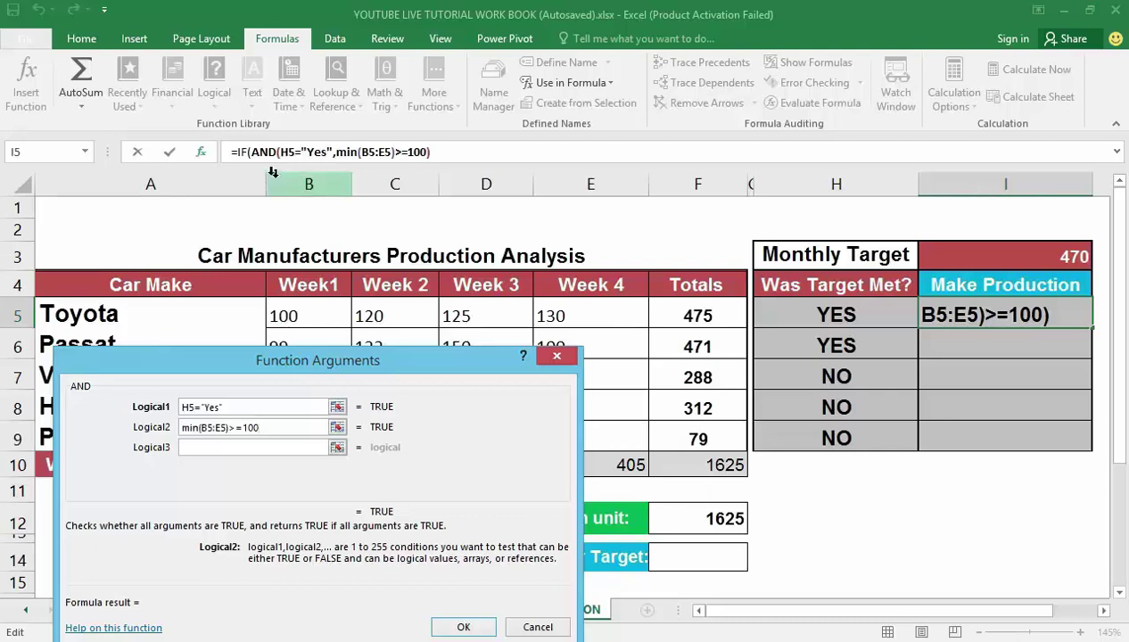
# Step: Return the dialog to the outer IF, with the AND as its Logical_test, and move it up
pyautogui.click(242, 151)
pyautogui.moveTo(348, 365); pyautogui.dragTo(328, 226)
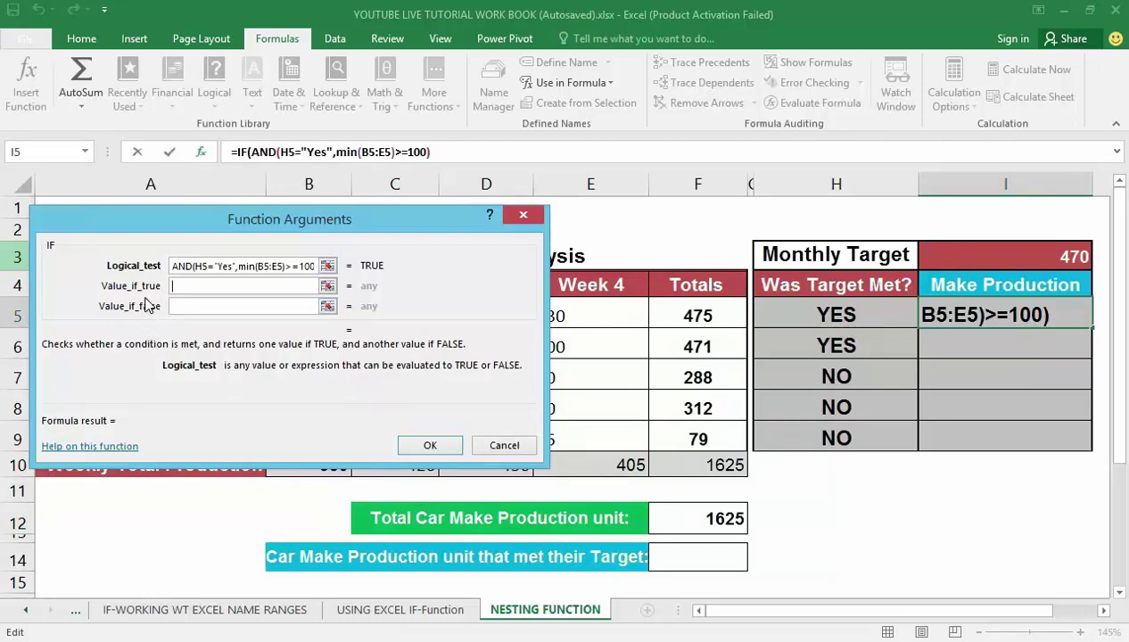
# Step: Set Value_if_true to "Make Production" and Value_if_false to "No Production", then confirm the formula
pyautogui.click(209, 284)
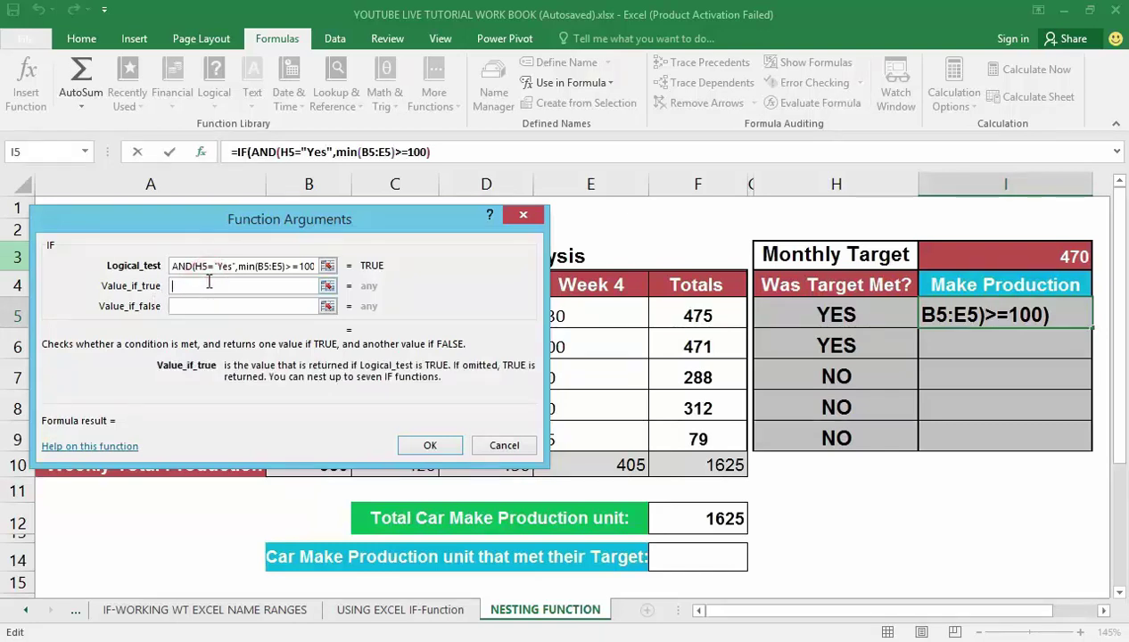
pyautogui.write('Make Prodc')
pyautogui.press('BackSpace')
pyautogui.write('uction')
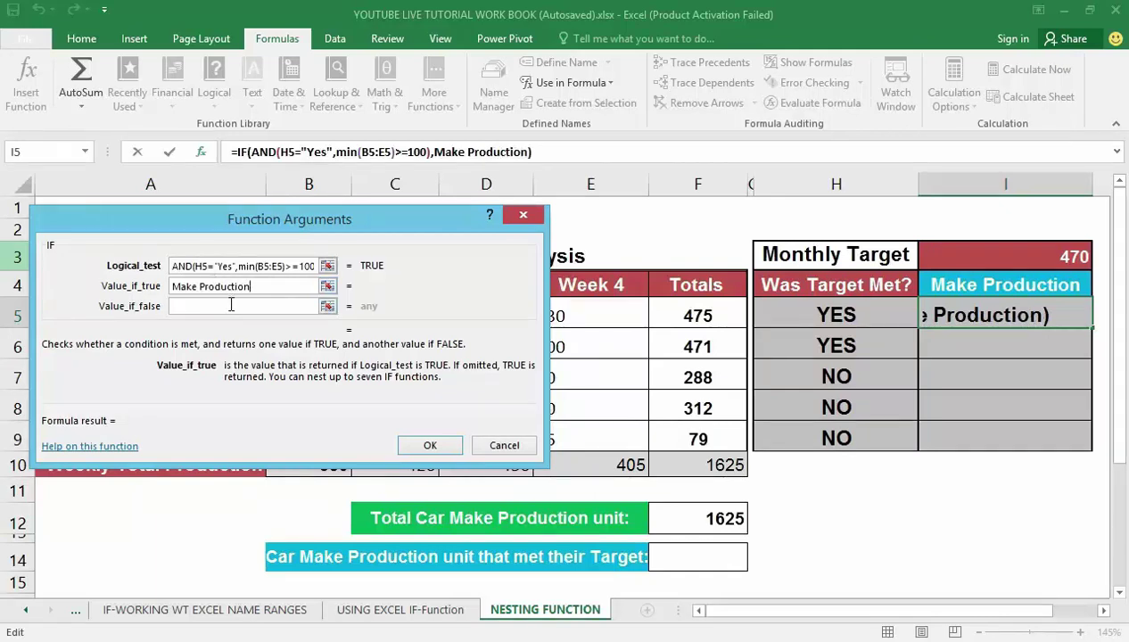
pyautogui.click(226, 306)
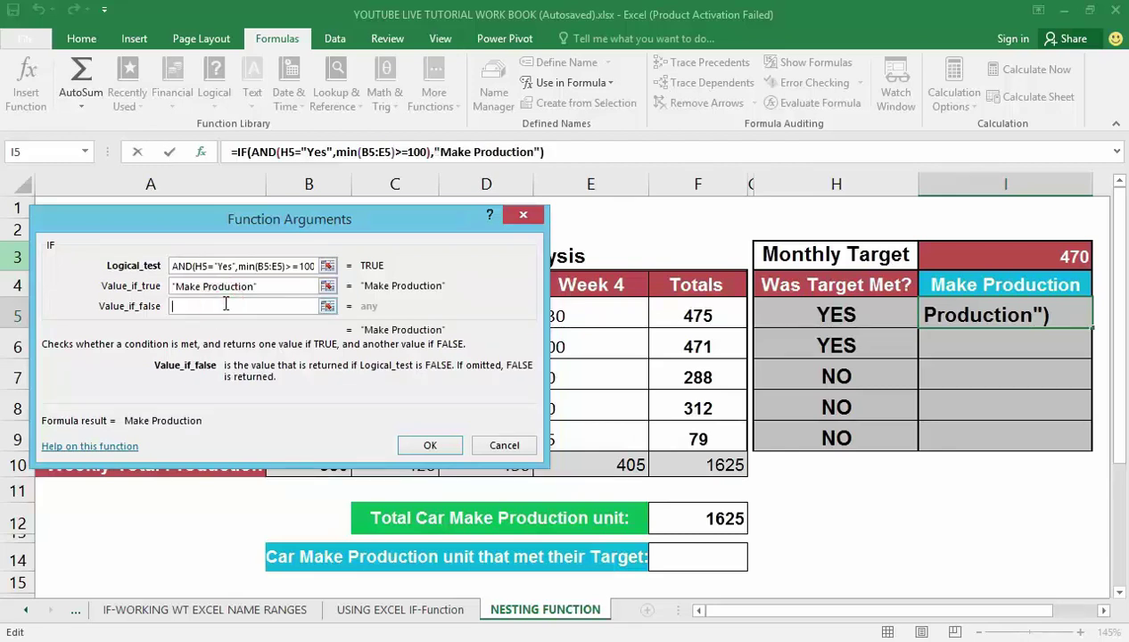
pyautogui.write('N')
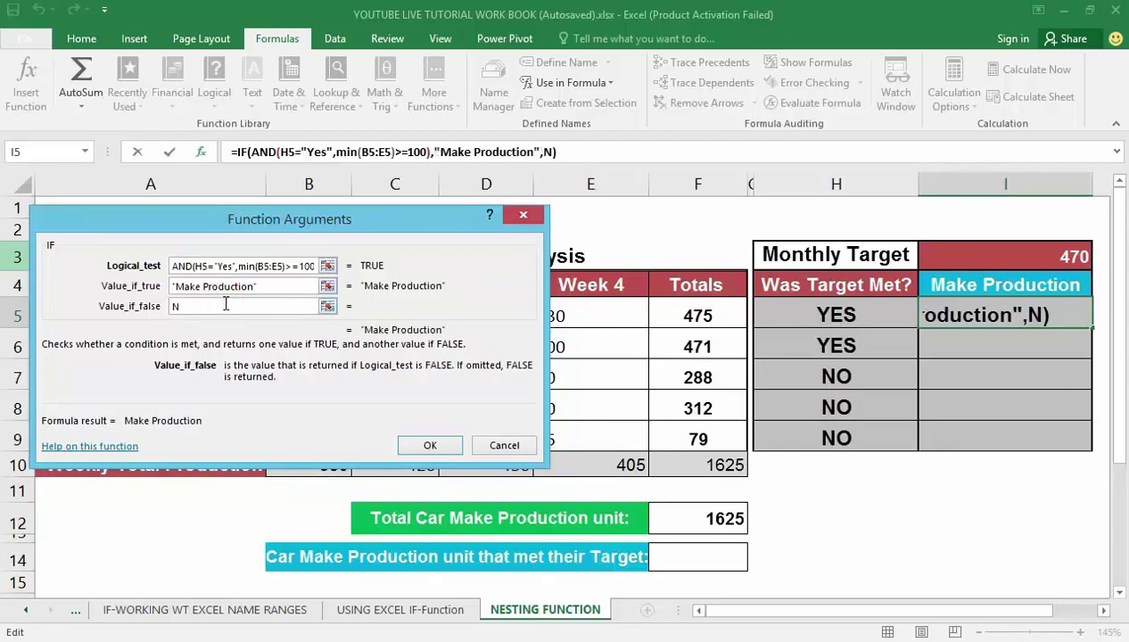
pyautogui.write('o Prod')
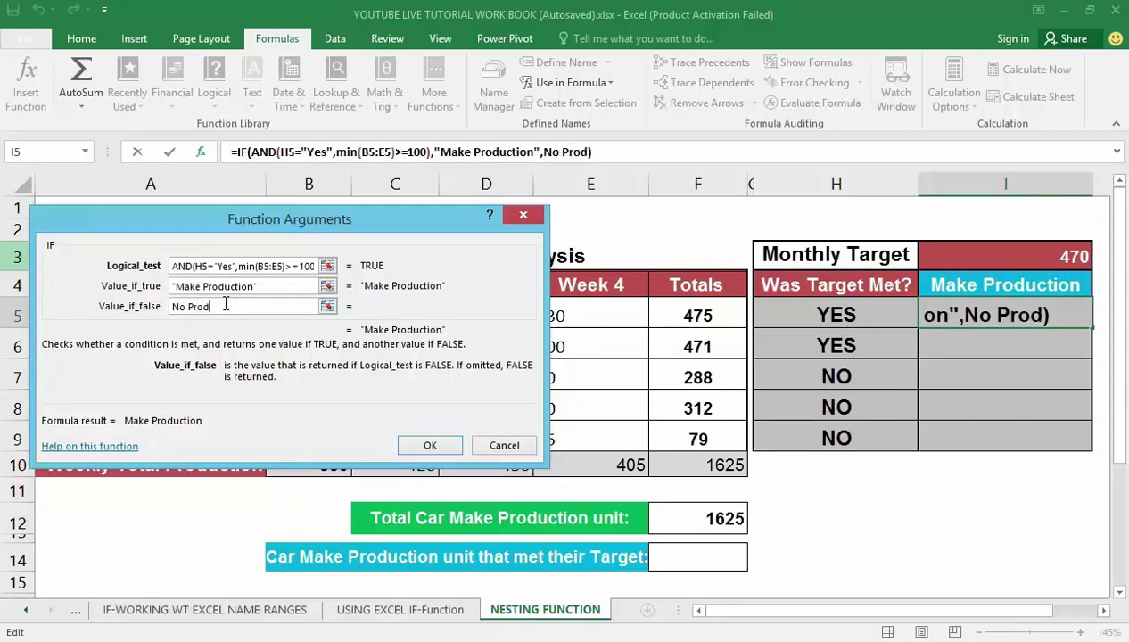
pyautogui.write('uction')
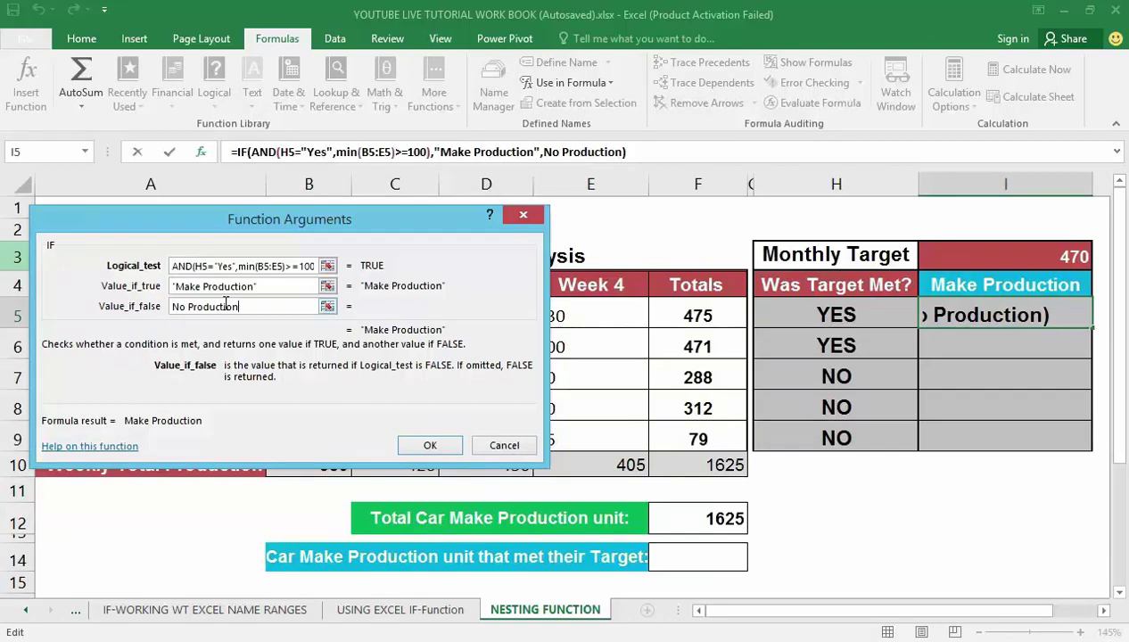
pyautogui.click(428, 447)
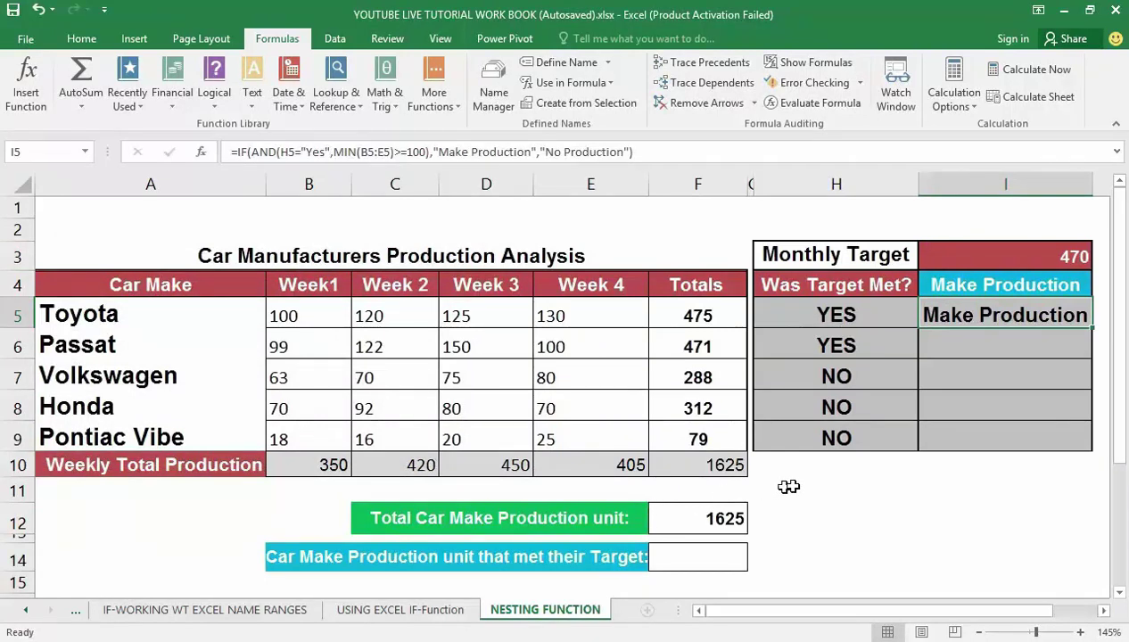
# Step: Fill the I5 production formula down to I9, leaving only Toyota as Make Production
pyautogui.click(980, 312)
pyautogui.moveTo(1088, 323); pyautogui.dragTo(1070, 446)
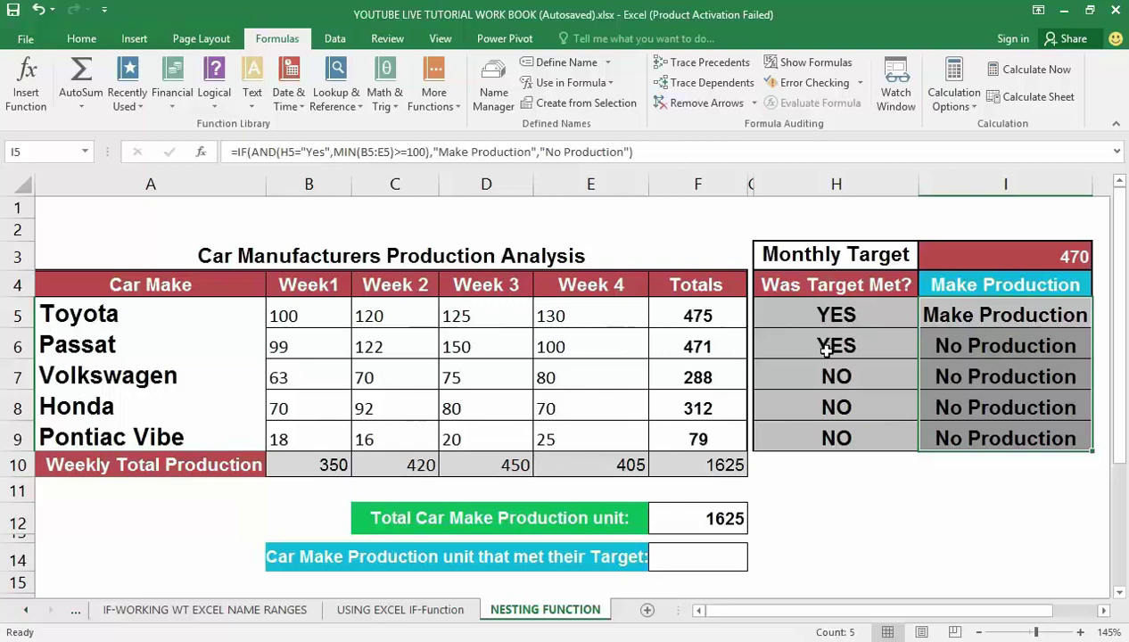
pyautogui.click(981, 346)
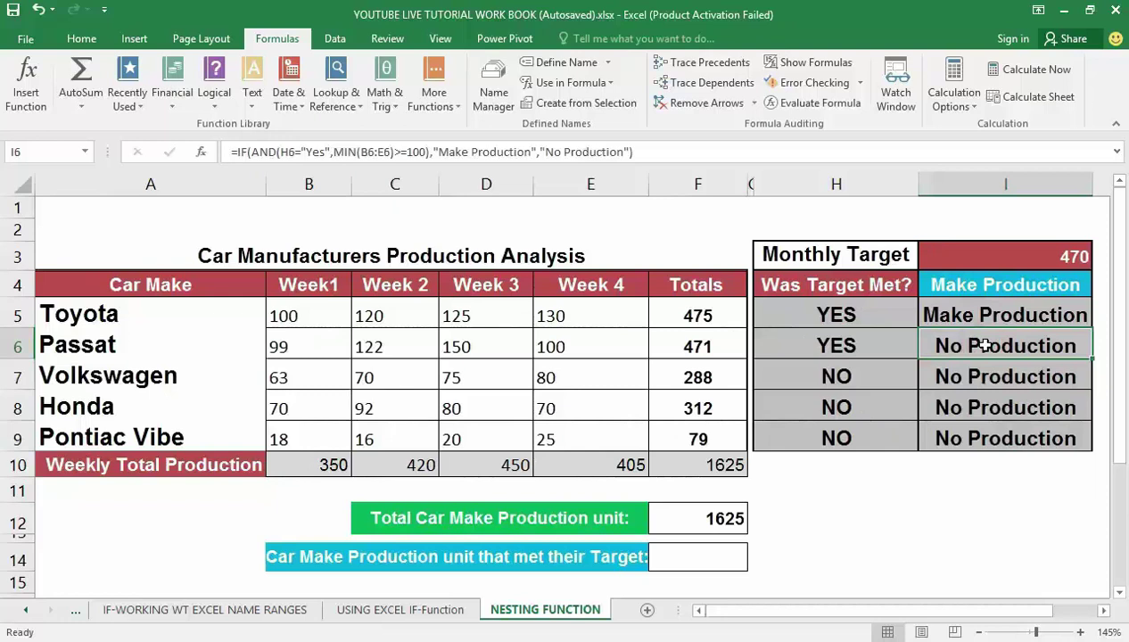